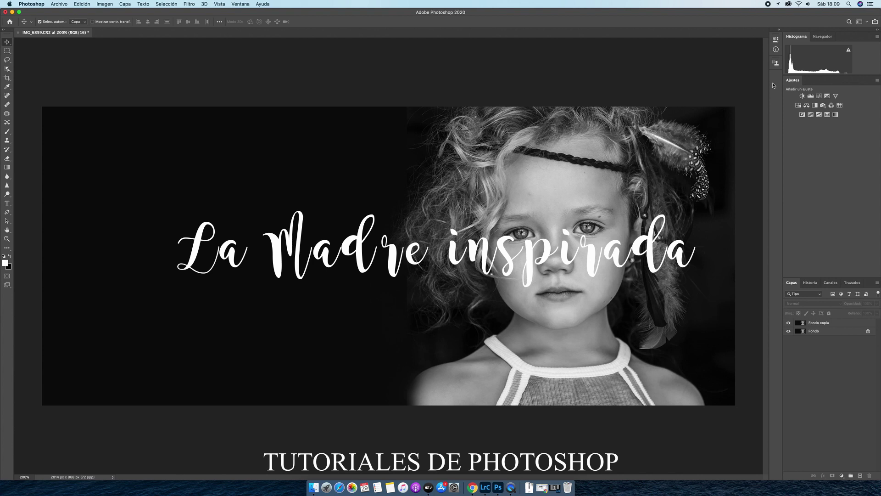
Browse the lamadreinspirada.com and Facebook pages in the web browser, then put it away
click(473, 488)
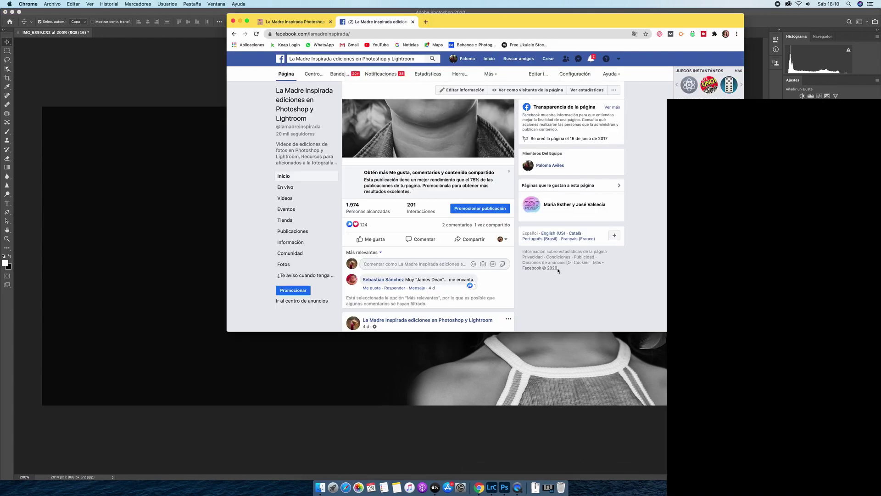
click(294, 22)
scroll(390, 116, up, 2)
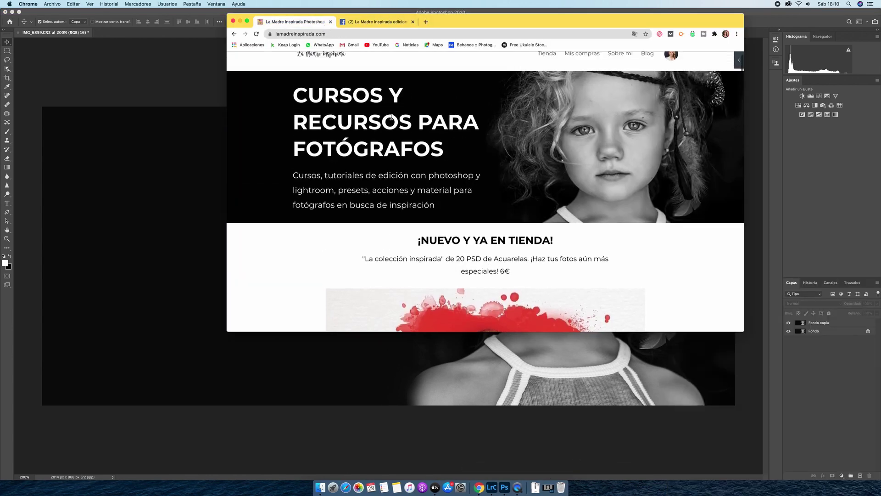
scroll(390, 117, up, 1)
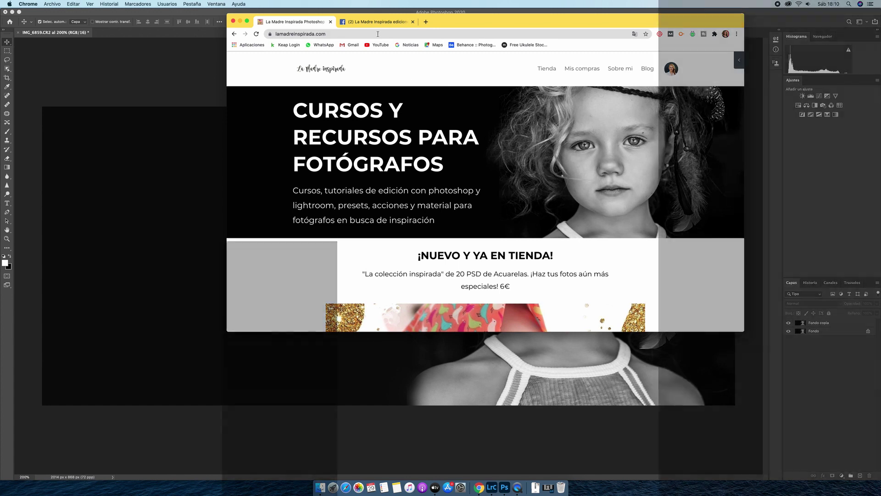
click(378, 21)
scroll(452, 194, down, 3)
scroll(452, 195, down, 3)
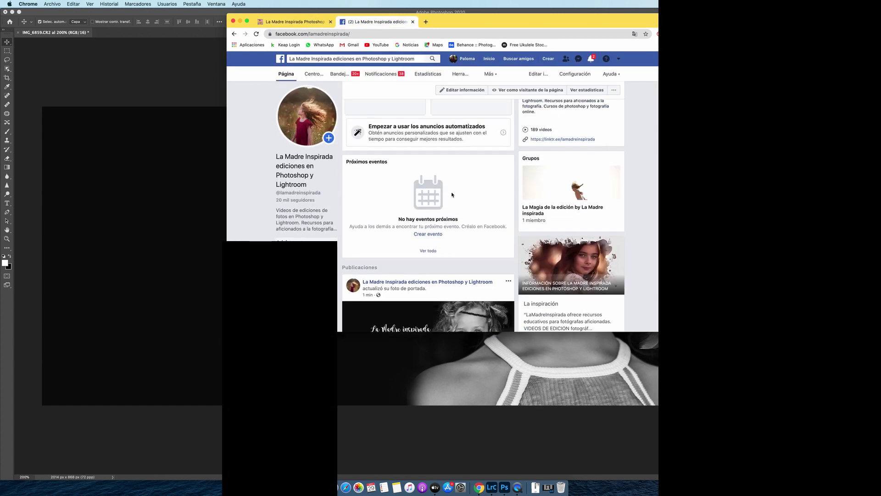
scroll(453, 194, down, 3)
scroll(452, 194, down, 3)
scroll(452, 195, up, 15)
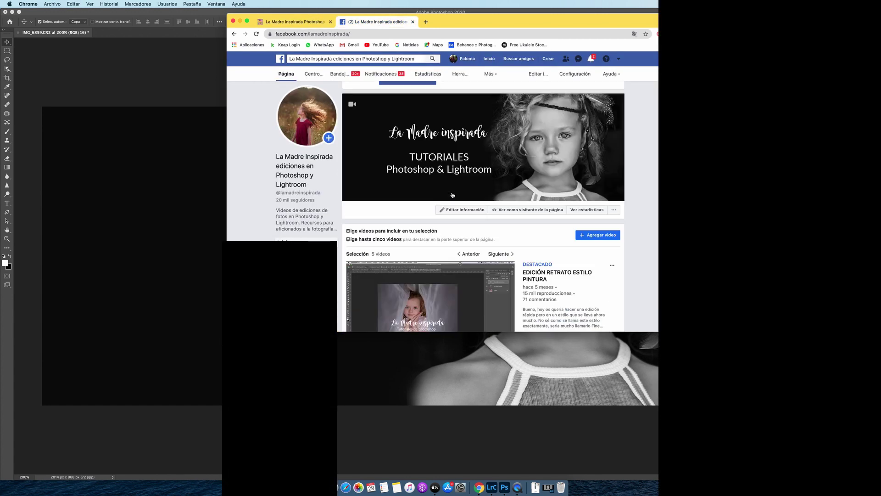
scroll(453, 195, up, 2)
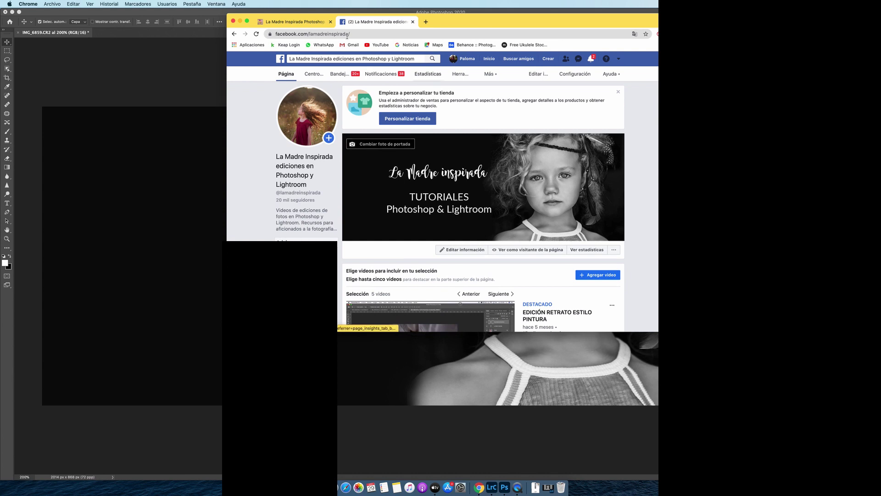
click(240, 22)
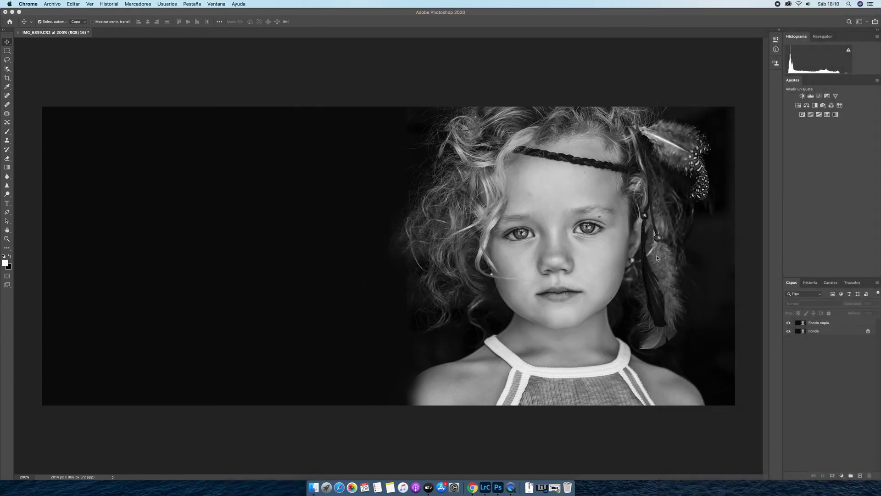
Toggle Fondo copia's visibility repeatedly to compare the retouched and original mouth
click(789, 324)
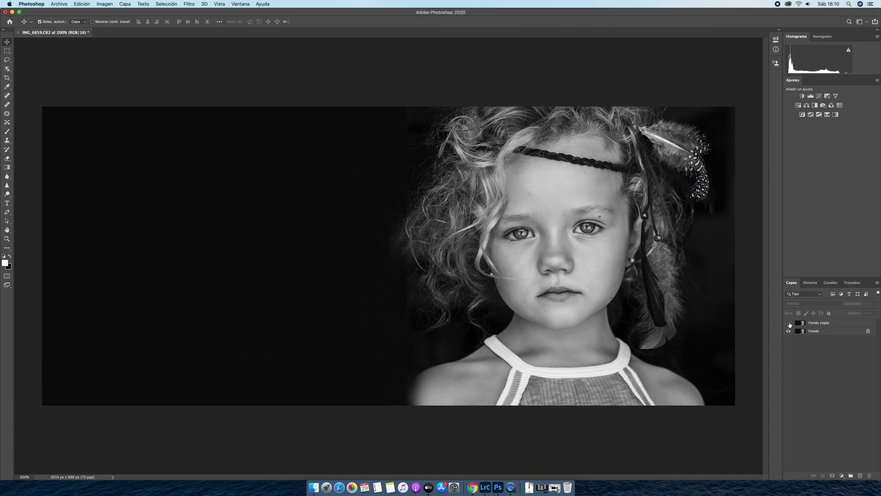
click(789, 324)
click(789, 324)
click(789, 324)
click(789, 324)
click(789, 325)
click(789, 325)
click(789, 323)
Zoom in to compare the lips with and without Fondo copia, then zoom out with it hidden
key(super+plus)
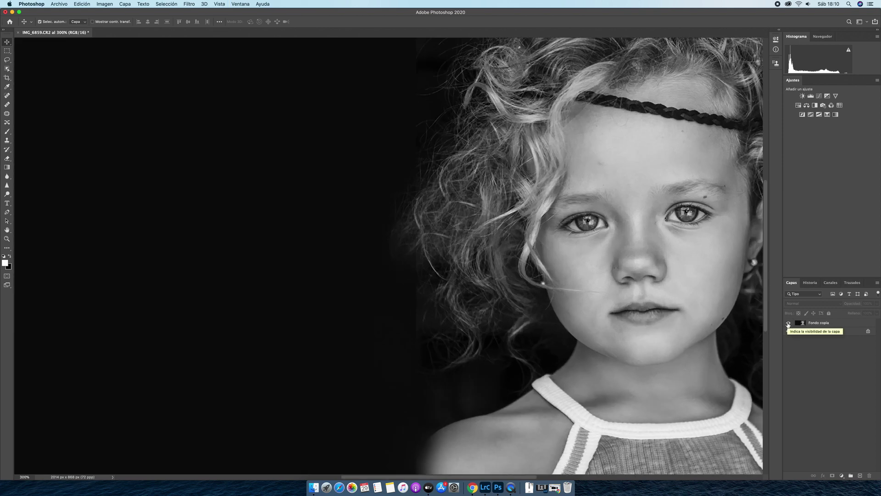
click(789, 324)
click(788, 324)
click(788, 324)
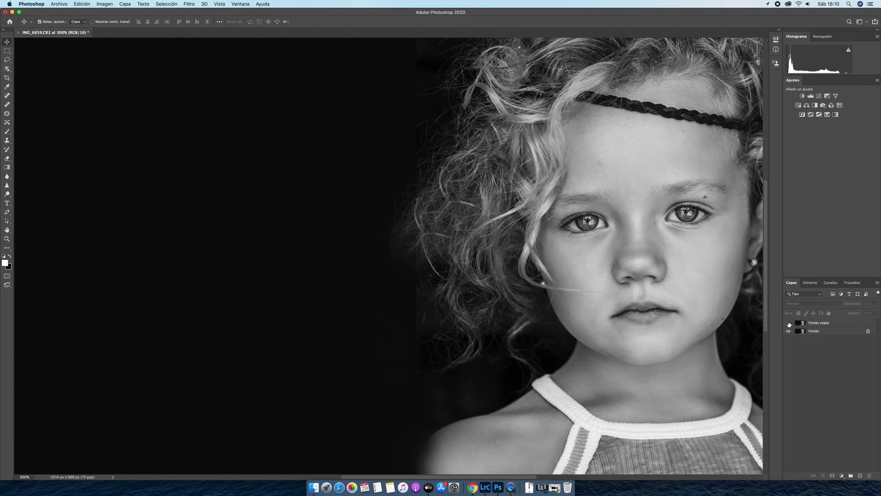
key(super+minus)
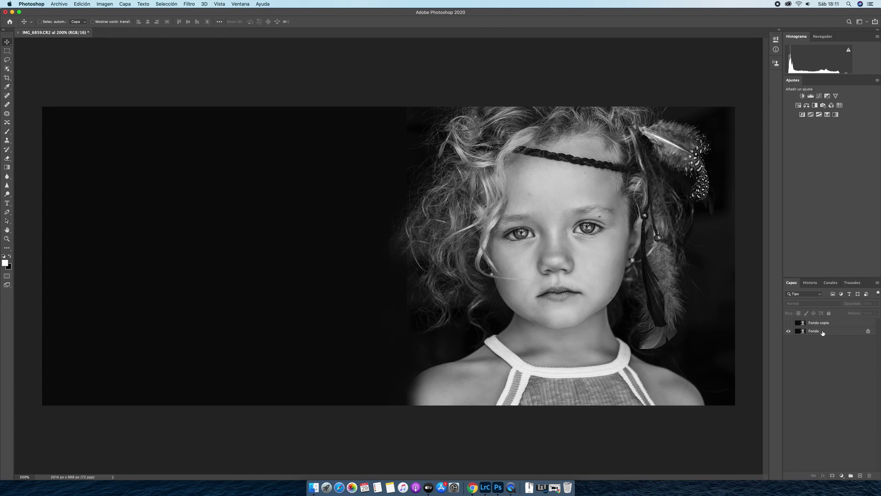
Duplicate Fondo with Cmd+J and name the copy 'COPIA LICUAR'
key(super+j)
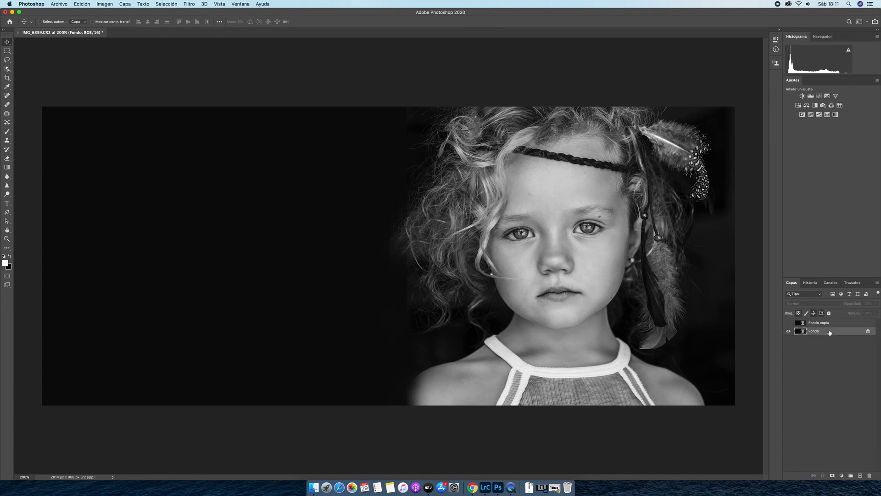
double_click(829, 331)
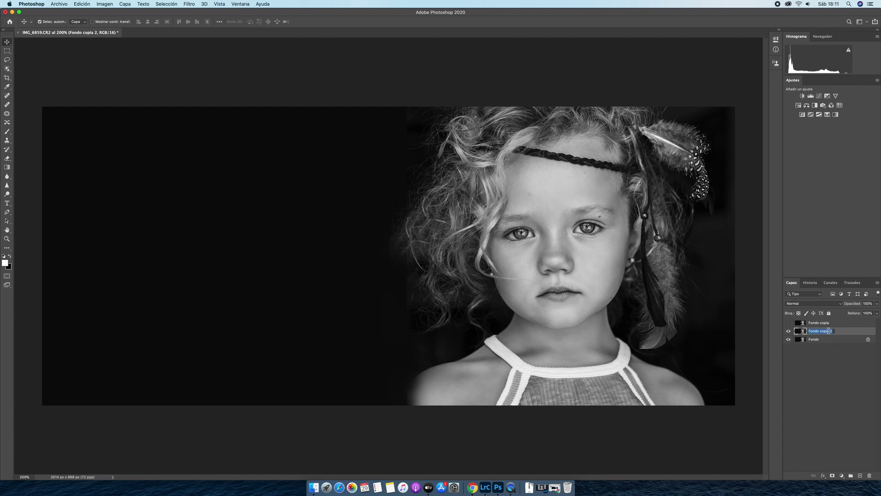
text(COPIA )
text(LICUAR)
click(842, 333)
Open Liquify on COPIA LICUAR, zoom in on the face, and select the Forward Warp tool
click(187, 6)
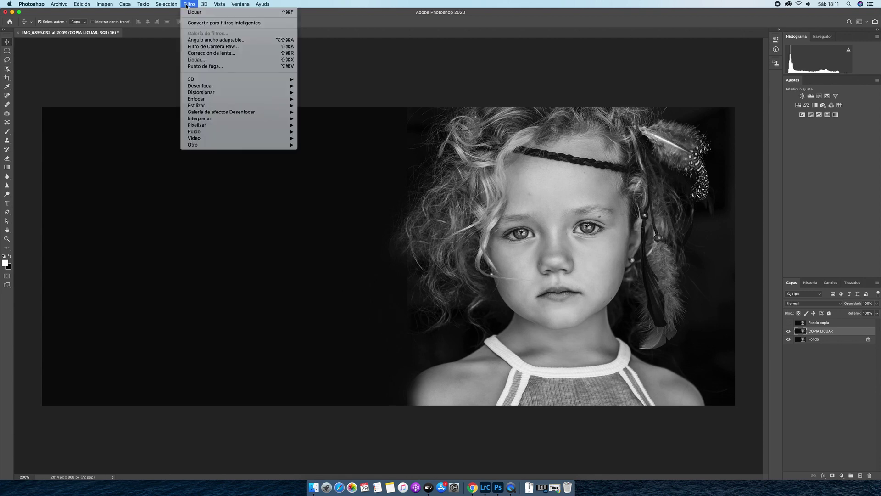
click(205, 61)
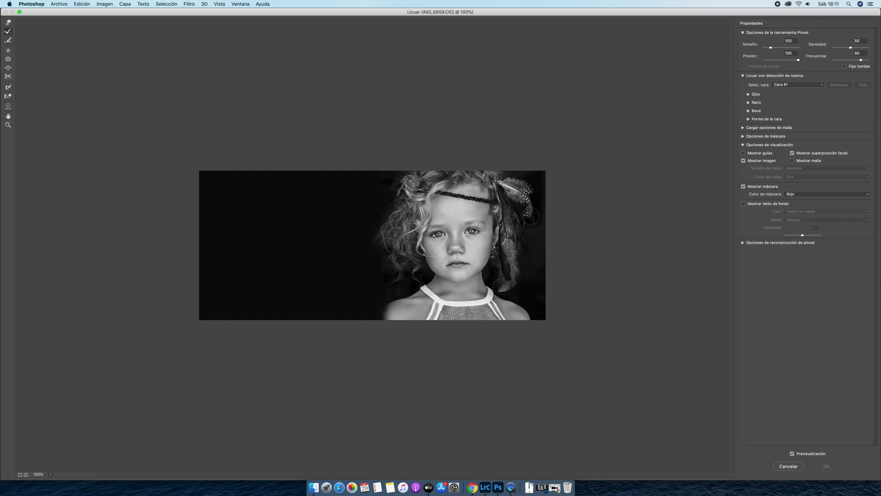
key(super+plus)
key(super+plus)
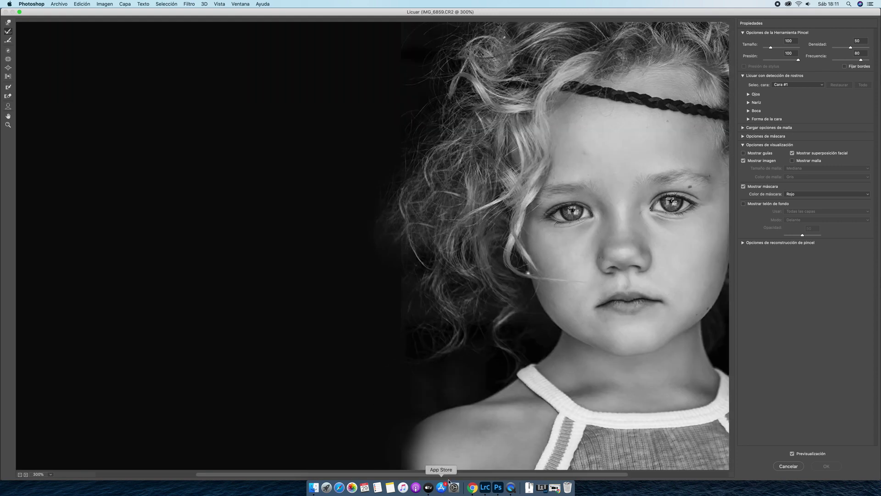
scroll(529, 391, right, 10)
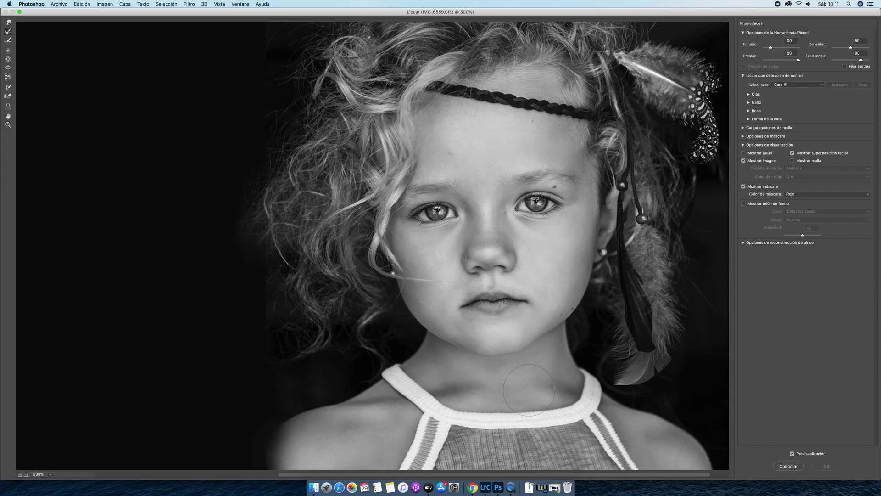
click(8, 22)
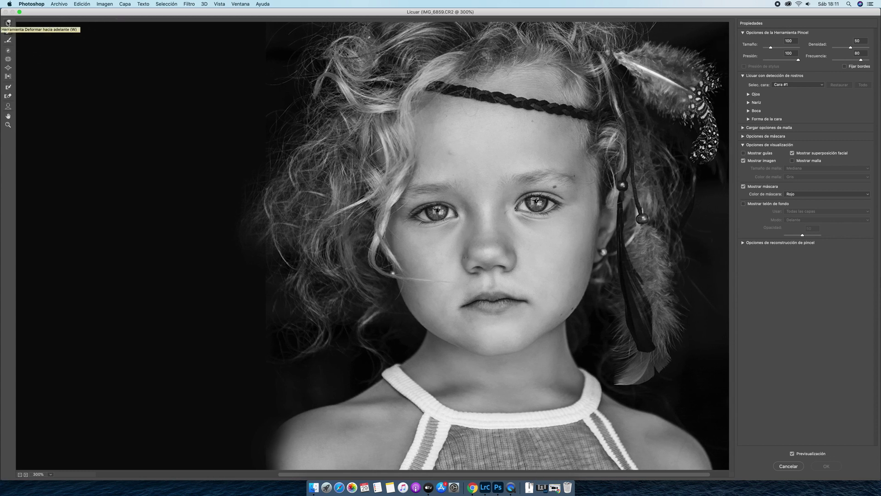
Set the warp brush to size 91 and pressure 100, test-warp the right lip corner, then undo
click(7, 22)
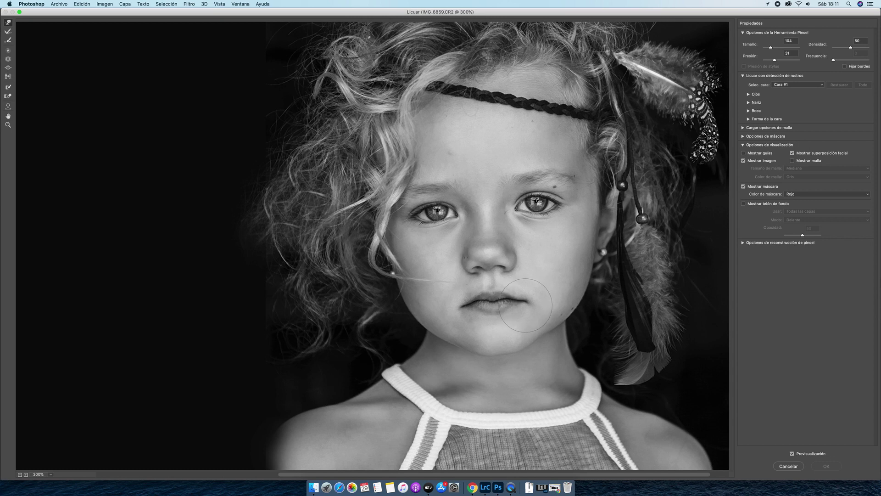
click(772, 47)
click(775, 60)
drag(775, 60, 799, 60)
mouse_move(527, 305)
mouse_down()
mouse_move(507, 295)
mouse_move(521, 281)
mouse_move(512, 299)
mouse_move(523, 321)
mouse_move(547, 285)
mouse_move(531, 266)
mouse_up()
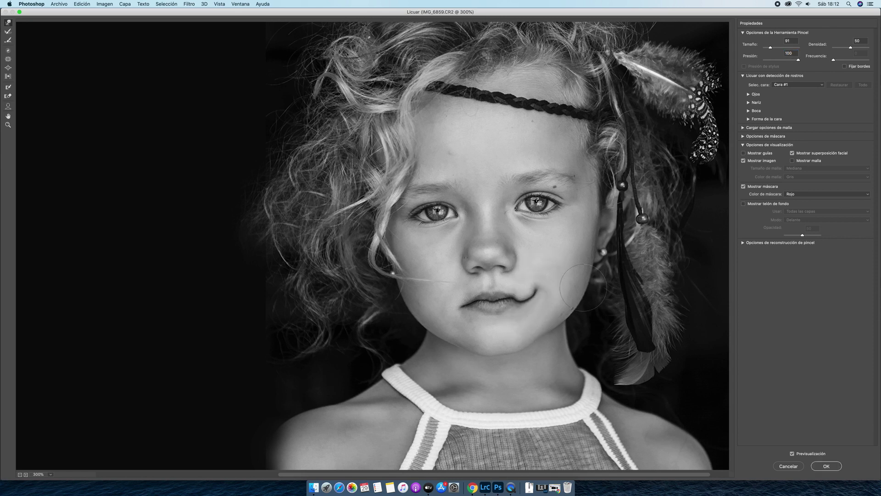
key(ctrl+alt+z)
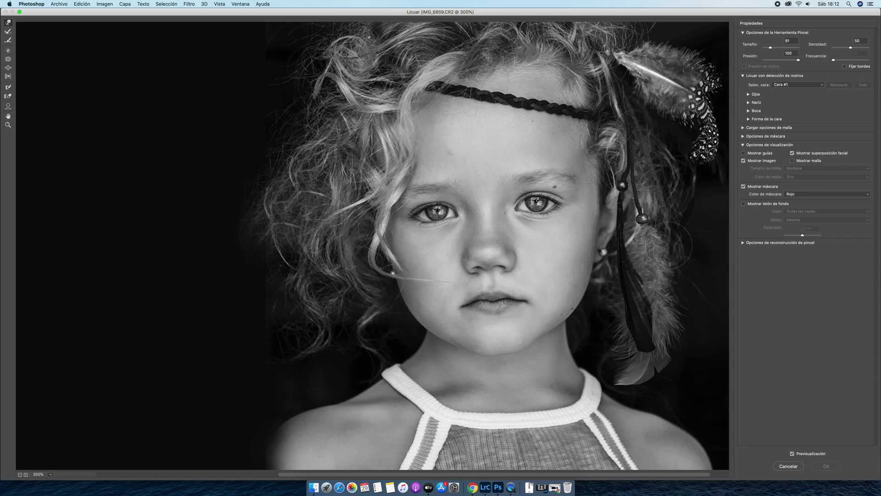
Set brush pressure to 24 and size to 43, then gently nudge the right mouth corner
click(771, 60)
click(771, 60)
drag(772, 60, 772, 61)
key(bracketleft)
key(bracketleft)
key(bracketleft)
drag(525, 303, 516, 299)
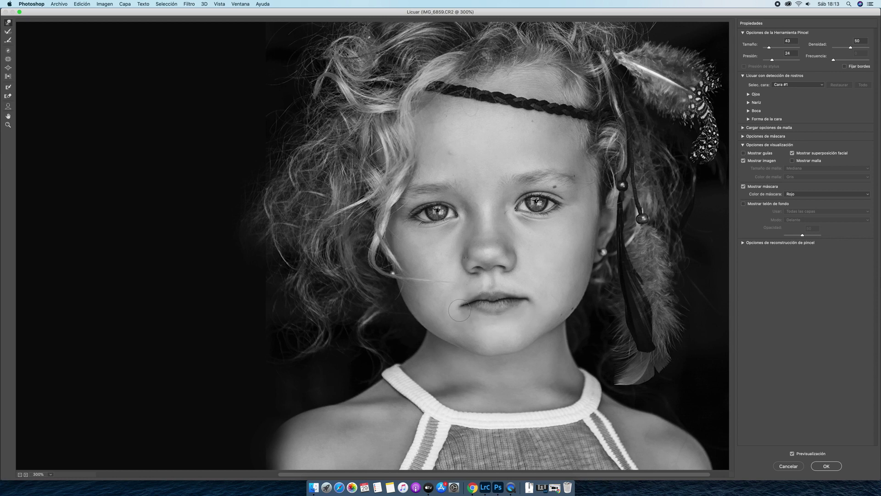
Extend the left mouth corner up and outward with three short Forward Warp drags
drag(459, 308, 472, 303)
drag(463, 306, 464, 304)
drag(464, 306, 457, 306)
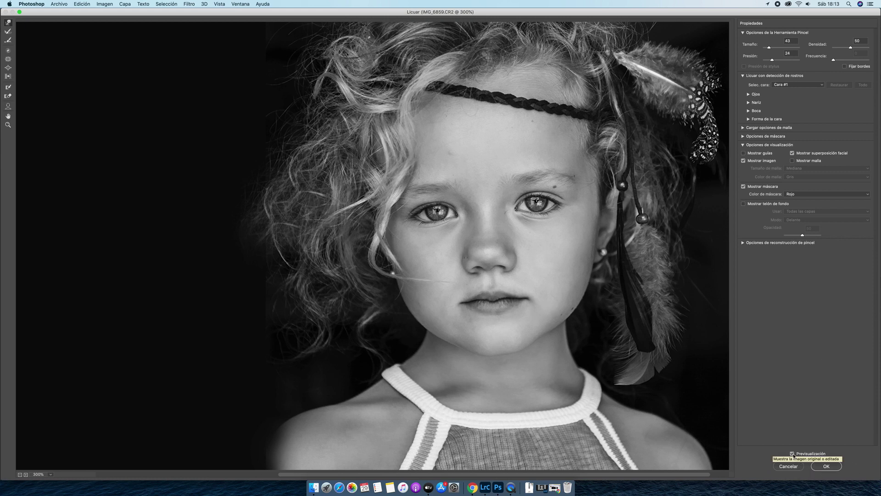
click(792, 454)
click(792, 454)
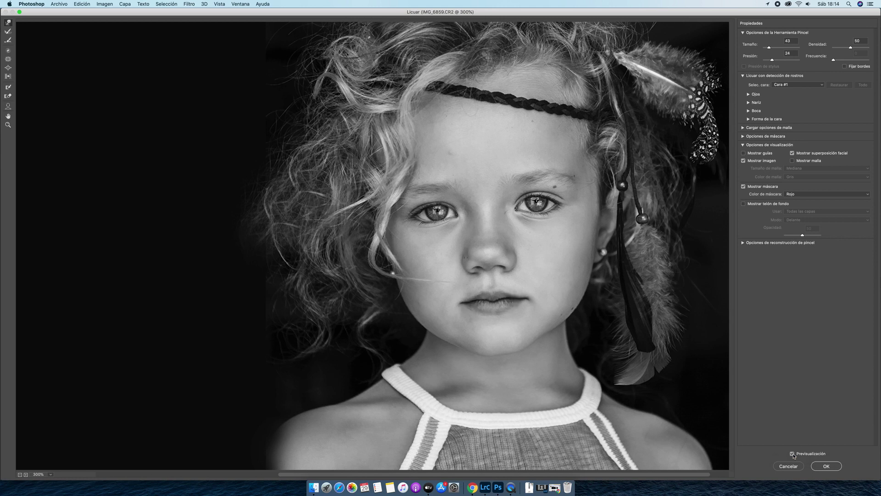
click(793, 454)
click(793, 454)
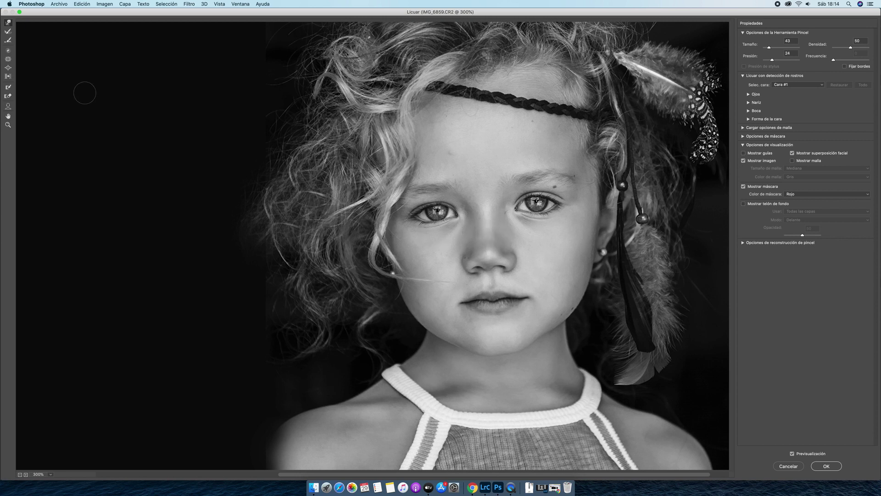
Soften the smear at the left mouth corner with Forward Warp after briefly selecting Reconstruct
click(8, 33)
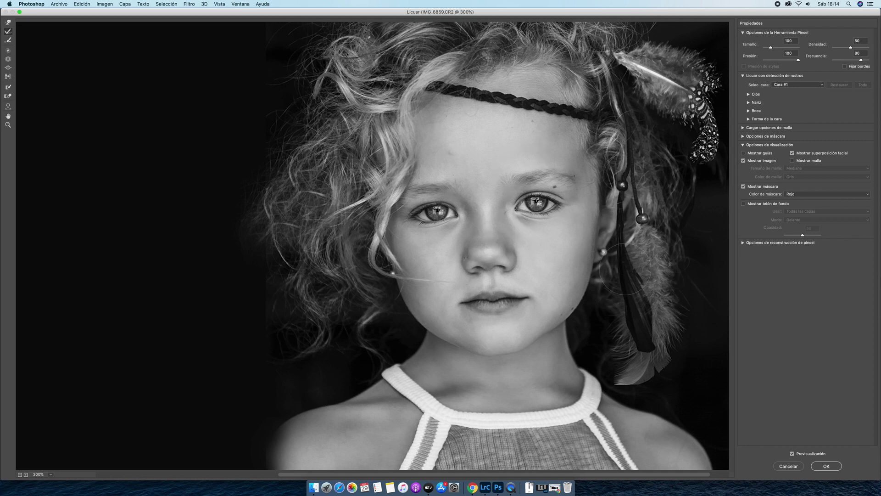
click(8, 22)
drag(466, 303, 521, 297)
Toggle Preview to compare the original and edited lips, then apply the Liquify changes
click(792, 453)
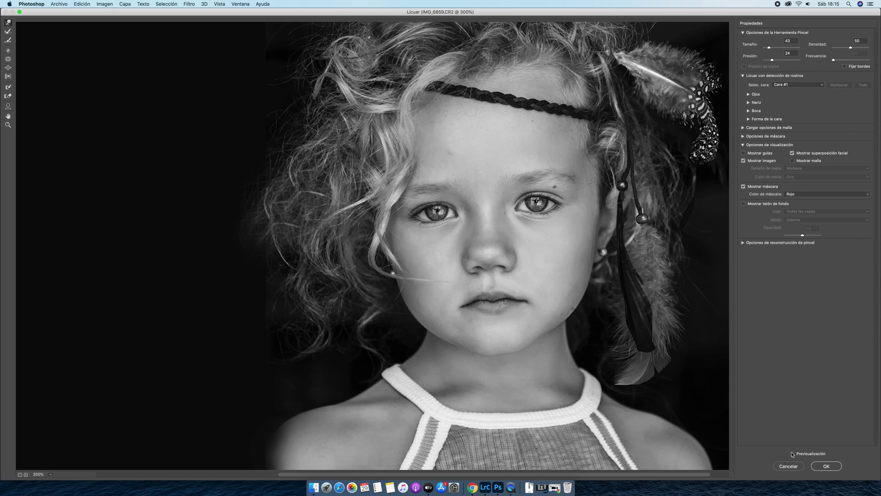
click(793, 453)
click(792, 454)
click(792, 453)
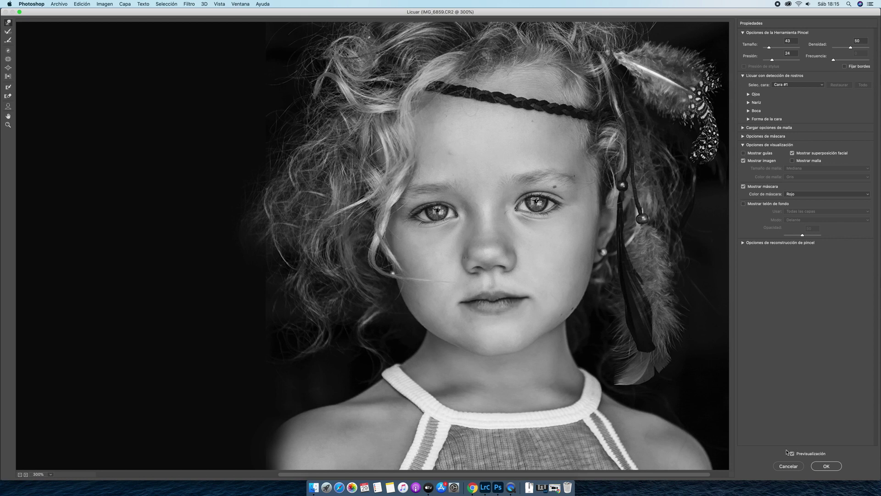
click(830, 467)
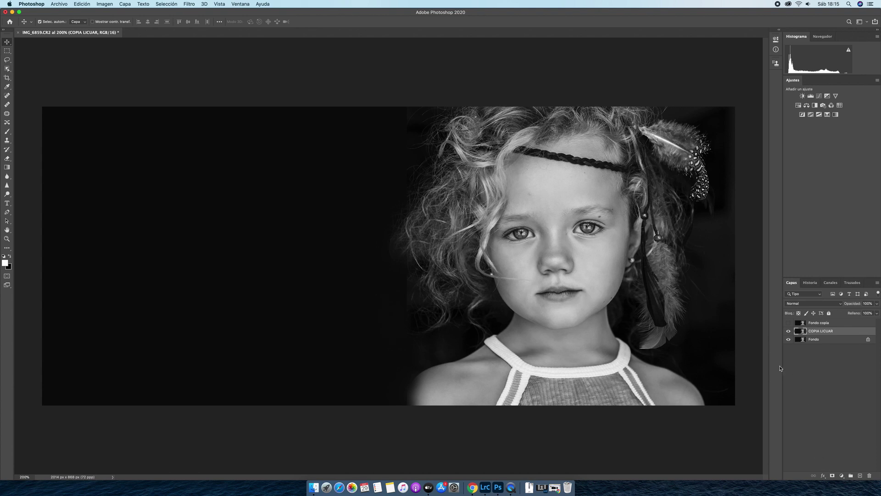
click(788, 331)
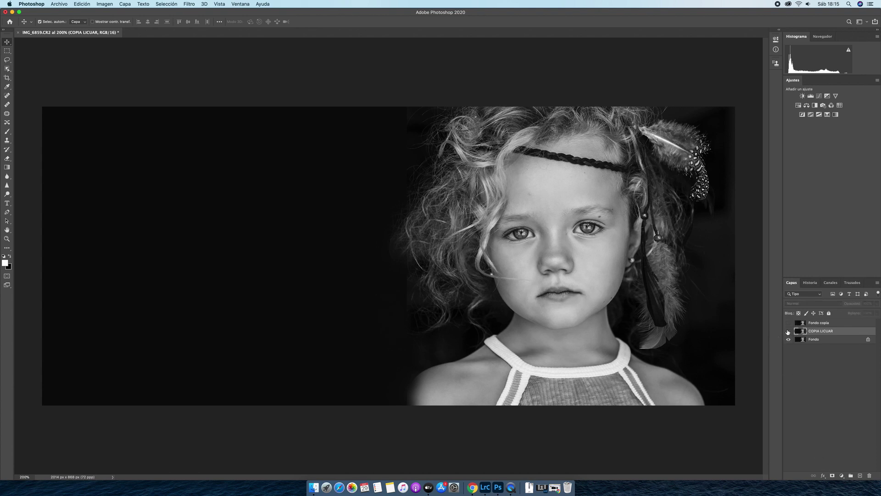
click(788, 331)
click(789, 331)
click(788, 331)
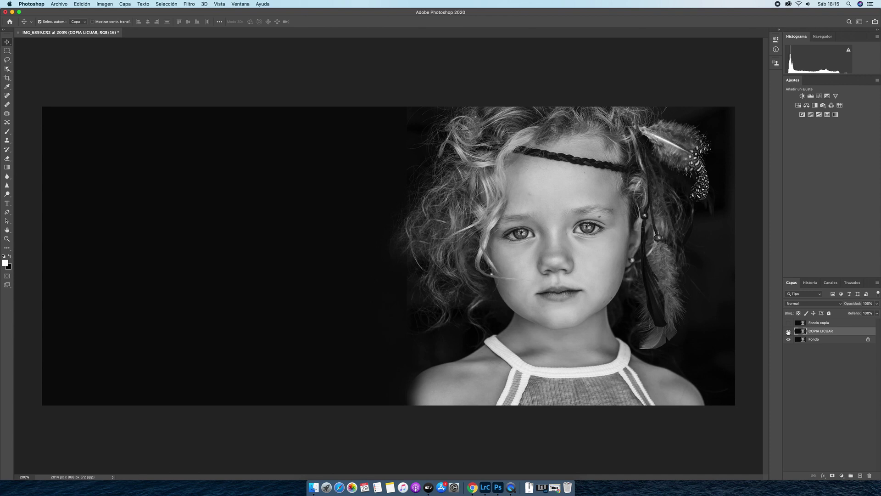
click(788, 331)
click(788, 331)
click(789, 331)
click(789, 324)
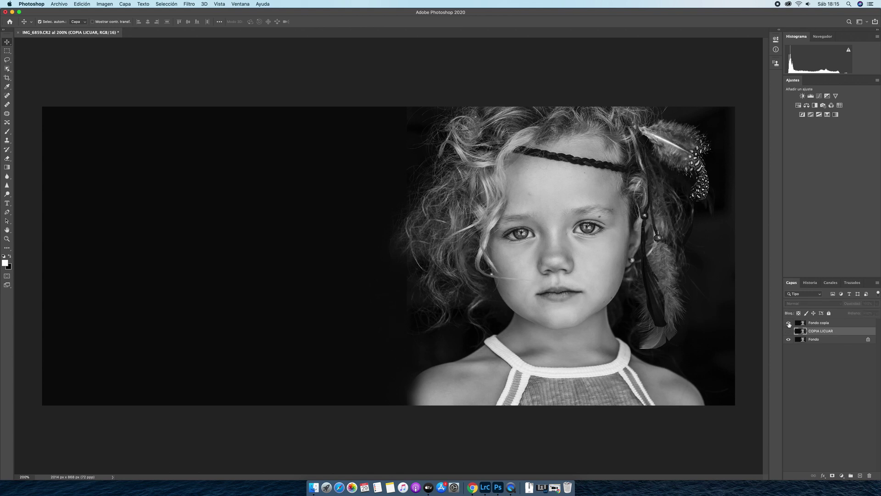